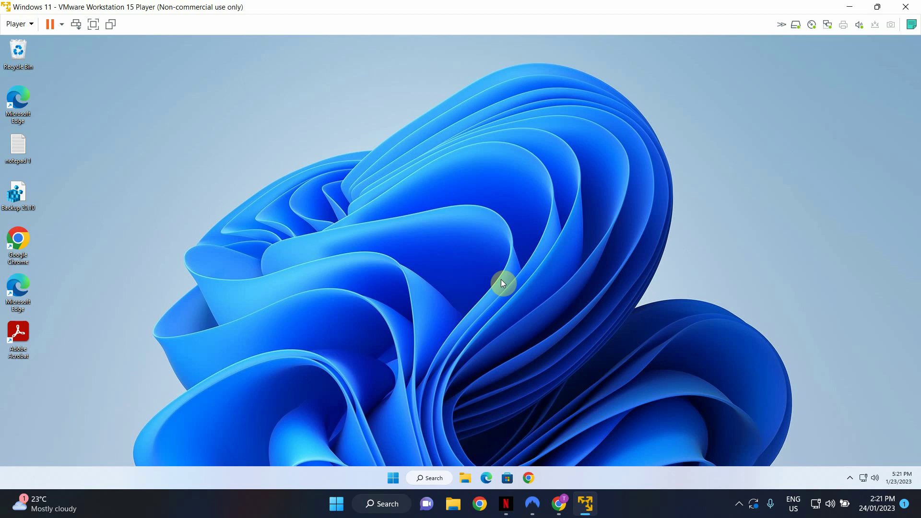
Launch Chrome, load revouninstaller.com from the 'revouni' suggestion, and scroll through the homepage.
{"action": "double_click", "coordinate": [28, 244]}
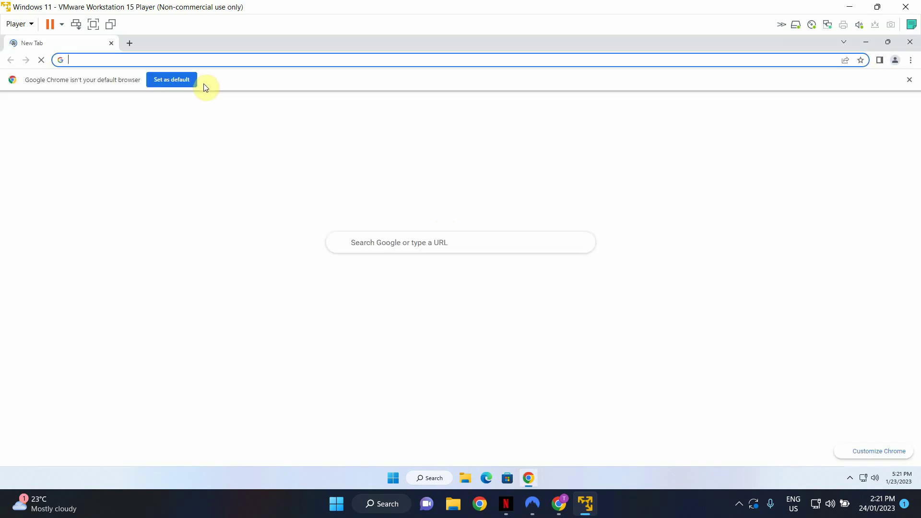
{"action": "type", "text": "revou"}
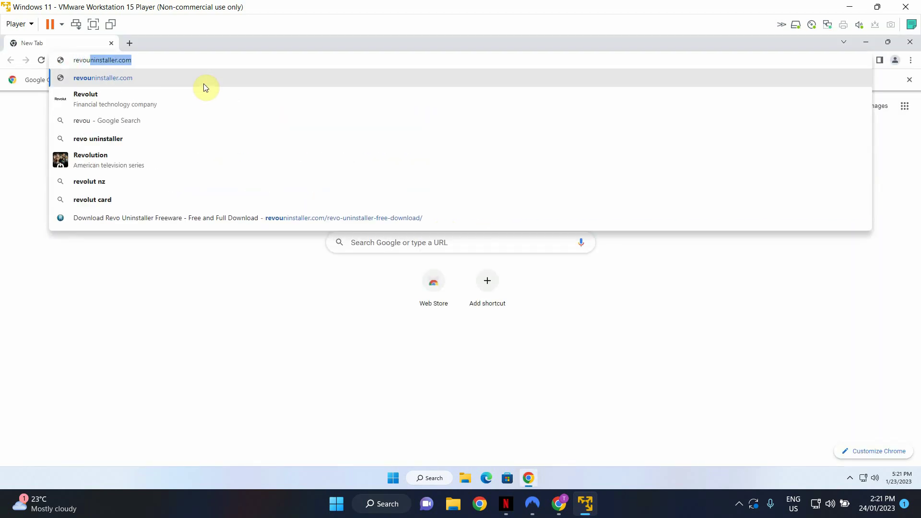
{"action": "type", "text": "ni"}
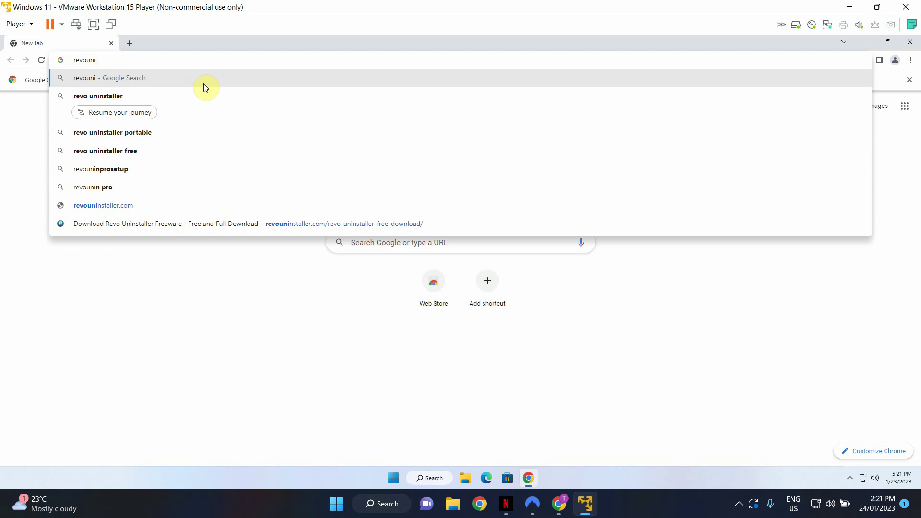
{"action": "left_click", "coordinate": [130, 205]}
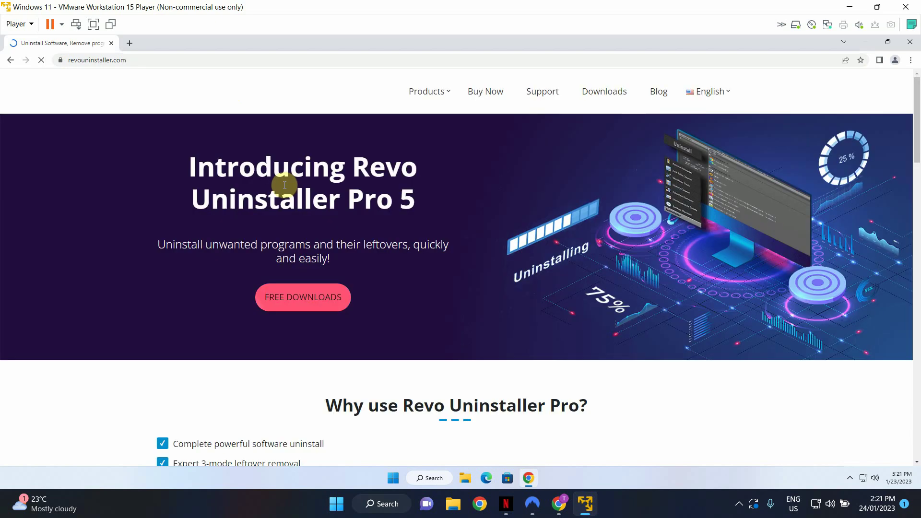
{"action": "scroll", "coordinate": [358, 269], "scroll_direction": "down", "scroll_amount": 10}
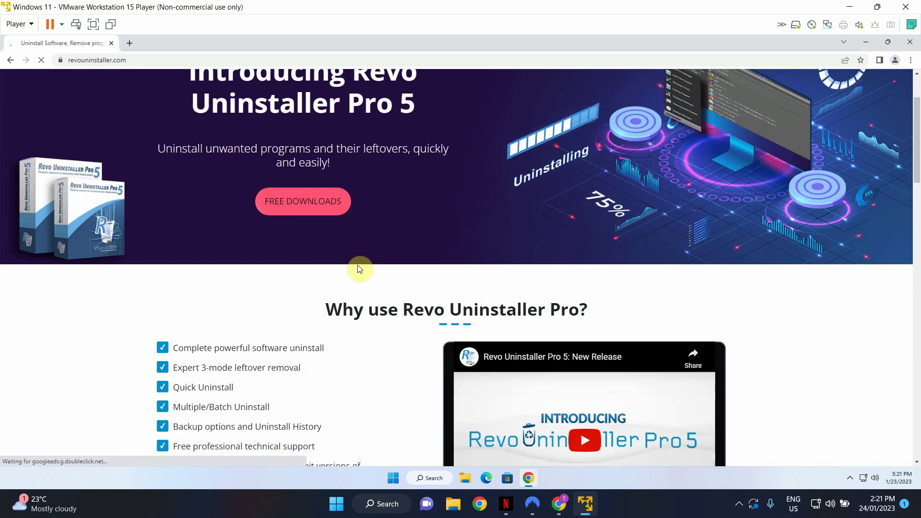
{"action": "scroll", "coordinate": [364, 256], "scroll_direction": "down", "scroll_amount": 3}
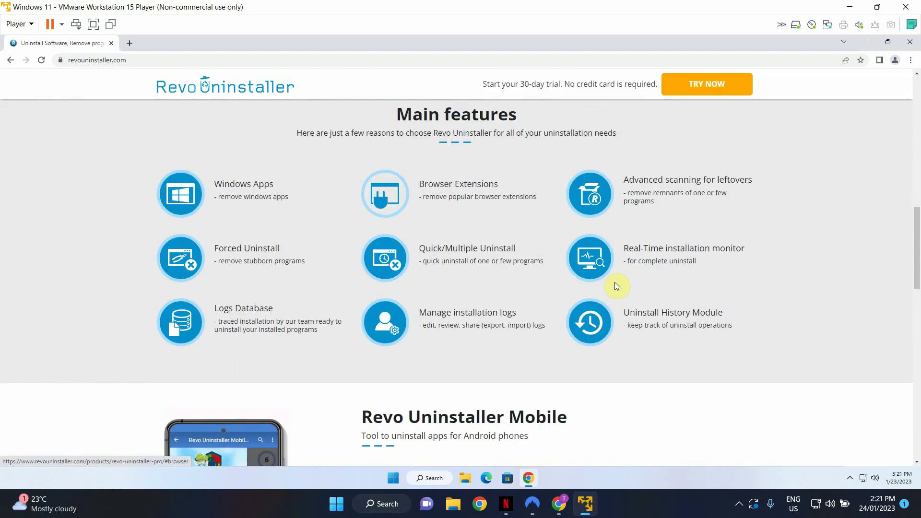
{"action": "scroll", "coordinate": [384, 242], "scroll_direction": "down", "scroll_amount": 3}
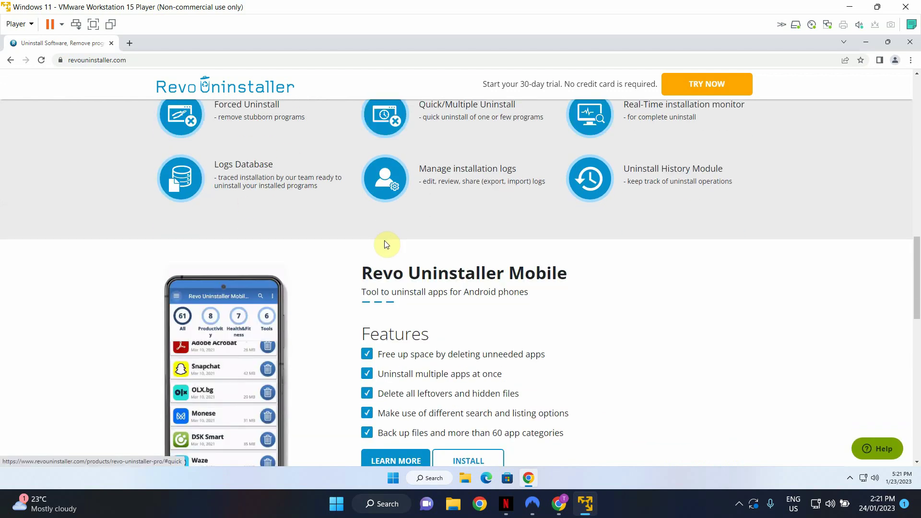
{"action": "scroll", "coordinate": [360, 254], "scroll_direction": "down", "scroll_amount": 8}
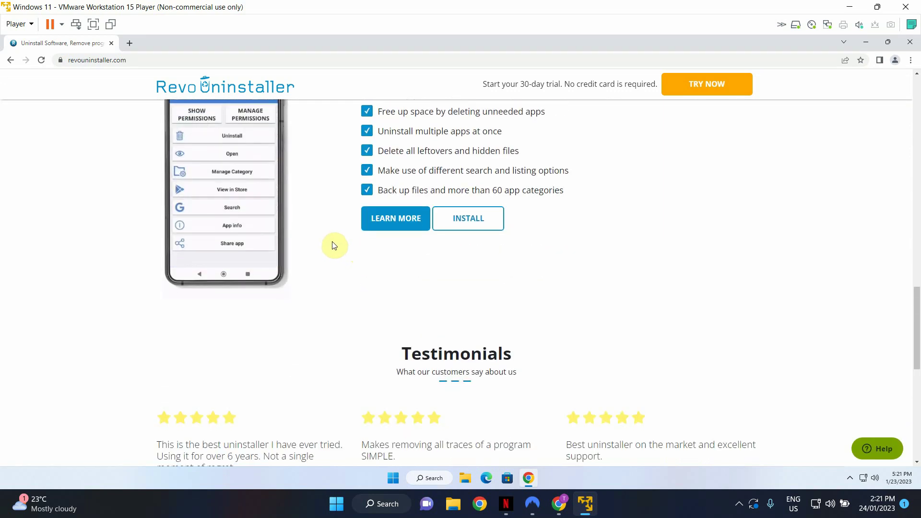
{"action": "scroll", "coordinate": [336, 241], "scroll_direction": "down", "scroll_amount": 3}
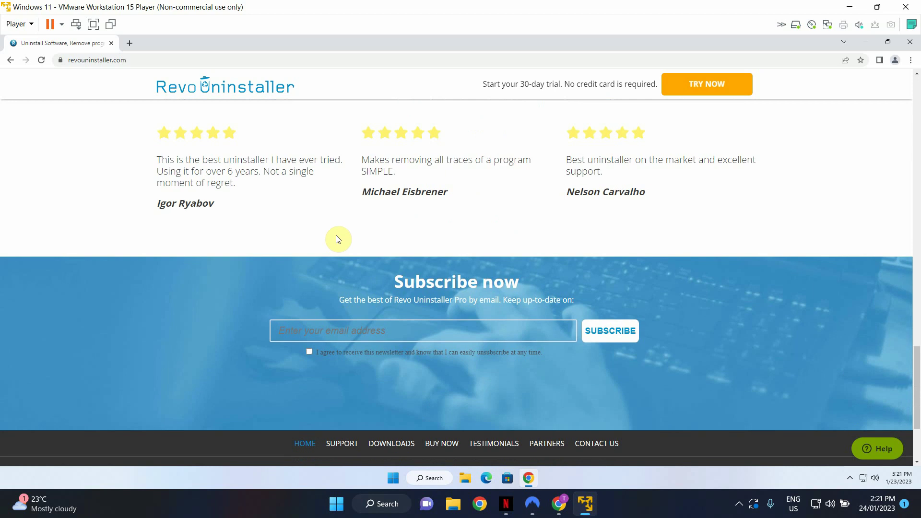
{"action": "scroll", "coordinate": [338, 239], "scroll_direction": "up", "scroll_amount": 15}
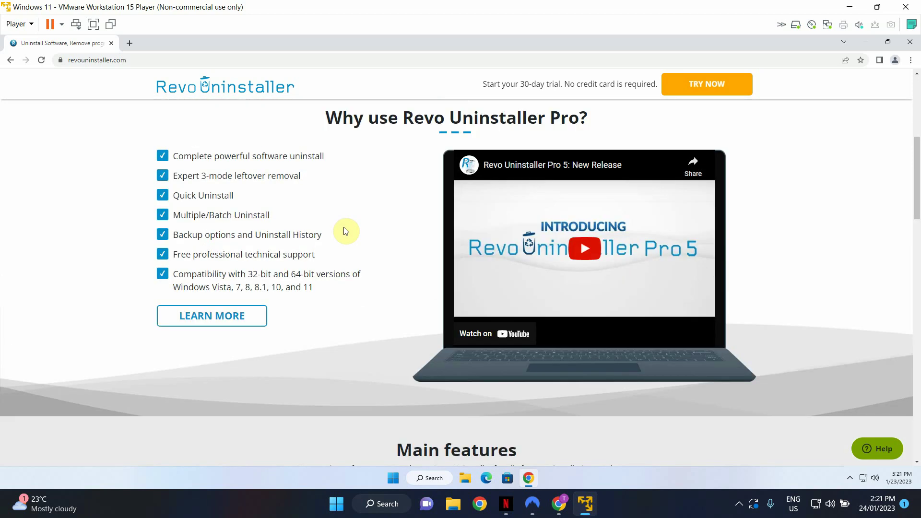
{"action": "scroll", "coordinate": [345, 231], "scroll_direction": "up", "scroll_amount": 6}
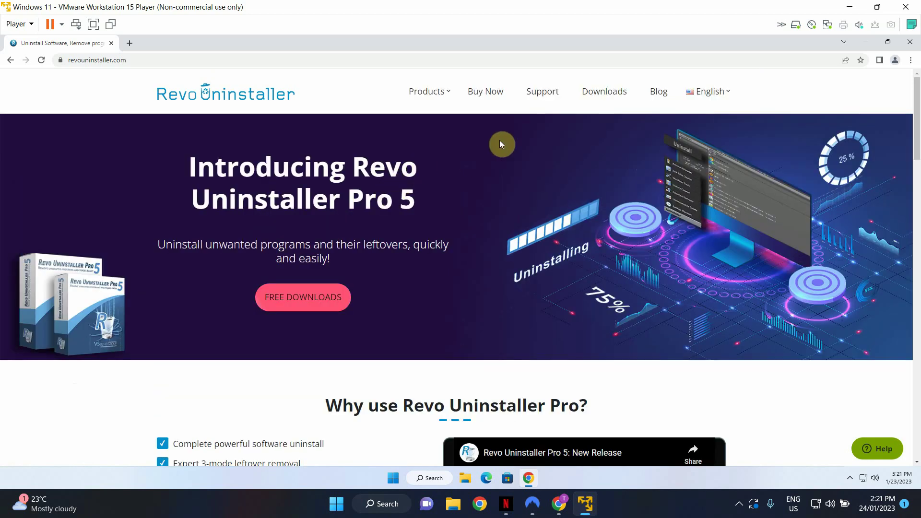
Open the Revo Uninstaller Free page from the Products menu, review it, then minimize Chrome.
{"action": "mouse_move", "coordinate": [446, 91]}
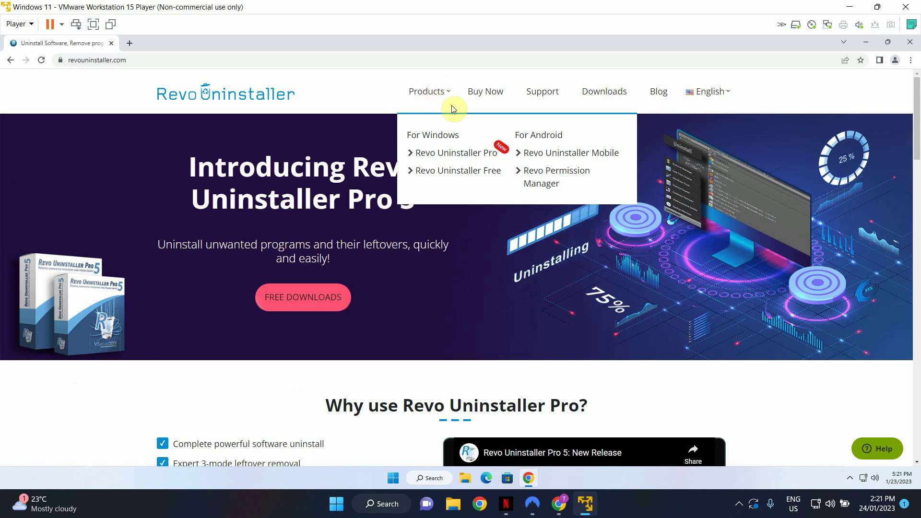
{"action": "left_click", "coordinate": [480, 169]}
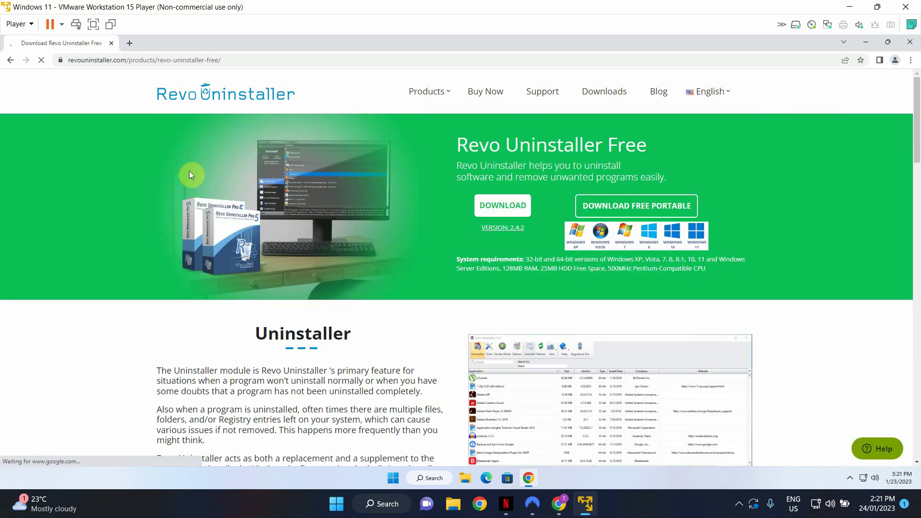
{"action": "scroll", "coordinate": [313, 275], "scroll_direction": "down", "scroll_amount": 3}
{"action": "scroll", "coordinate": [312, 275], "scroll_direction": "down", "scroll_amount": 3}
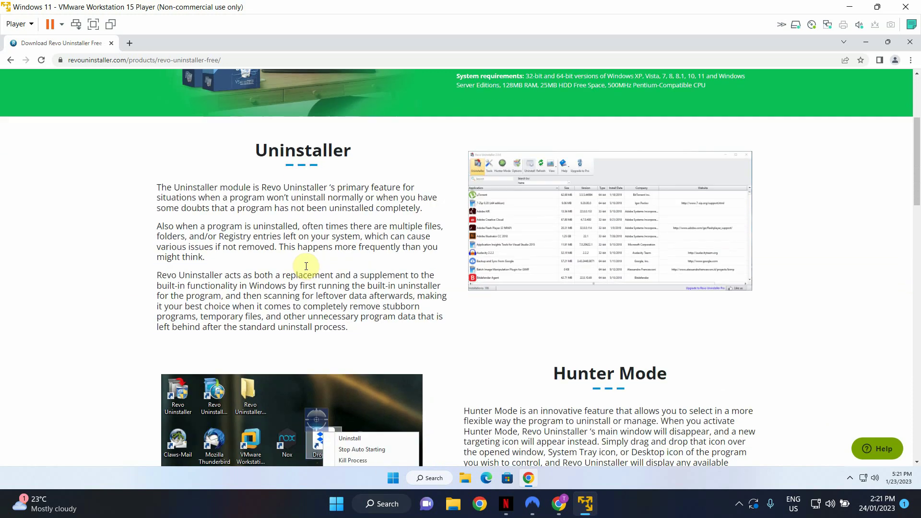
{"action": "scroll", "coordinate": [342, 242], "scroll_direction": "down", "scroll_amount": 4}
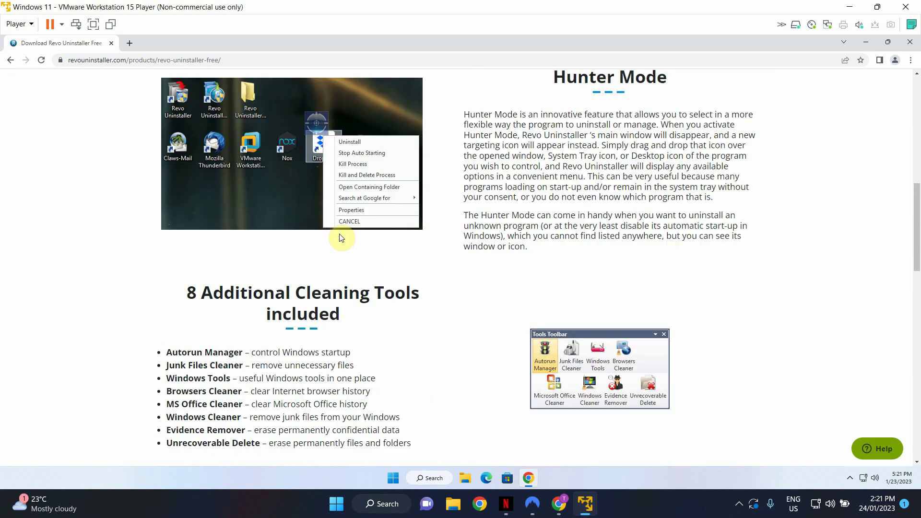
{"action": "scroll", "coordinate": [341, 238], "scroll_direction": "up", "scroll_amount": 9}
{"action": "scroll", "coordinate": [345, 226], "scroll_direction": "up", "scroll_amount": 1}
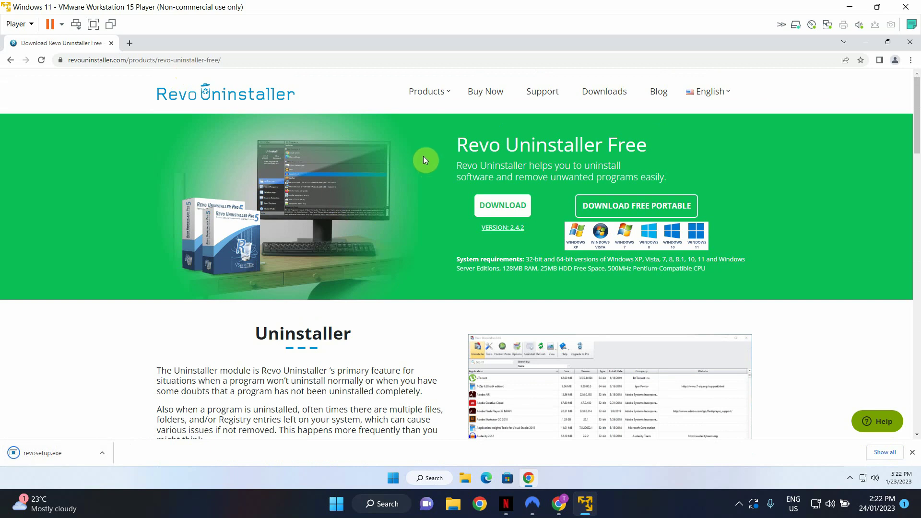
{"action": "left_click", "coordinate": [869, 43]}
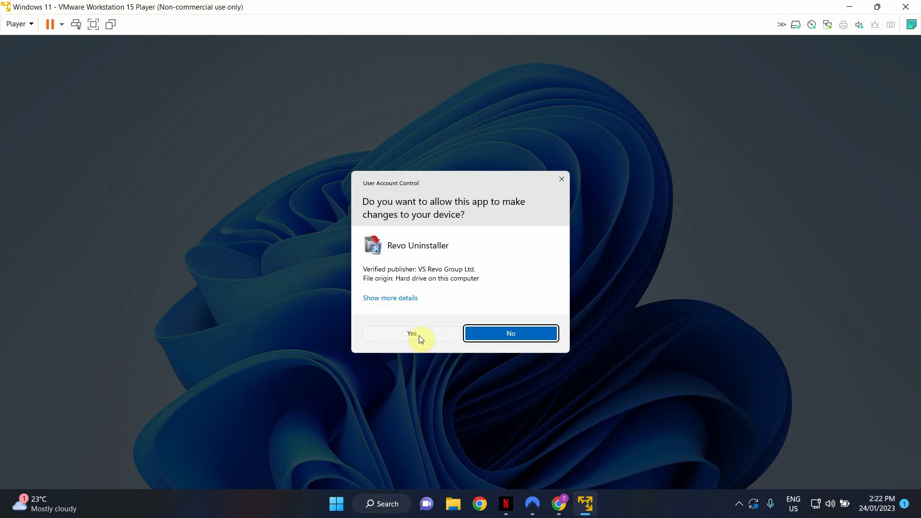
Install Revo Uninstaller in English, accepting the licence with default location and desktop shortcut.
{"action": "left_click", "coordinate": [409, 334]}
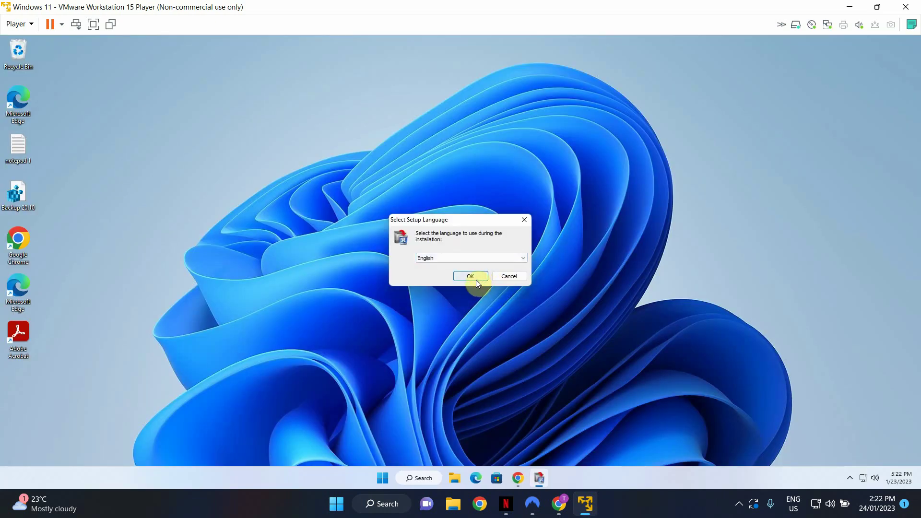
{"action": "left_click", "coordinate": [476, 281]}
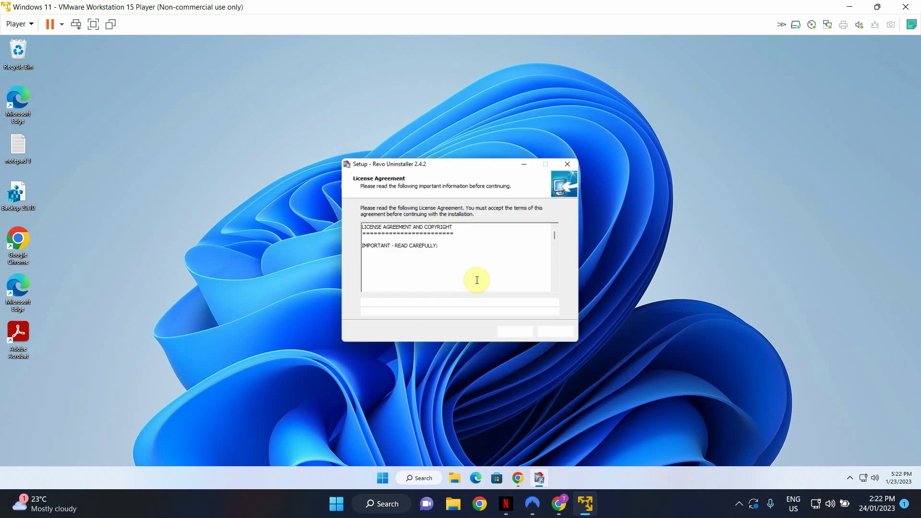
{"action": "left_click", "coordinate": [401, 302]}
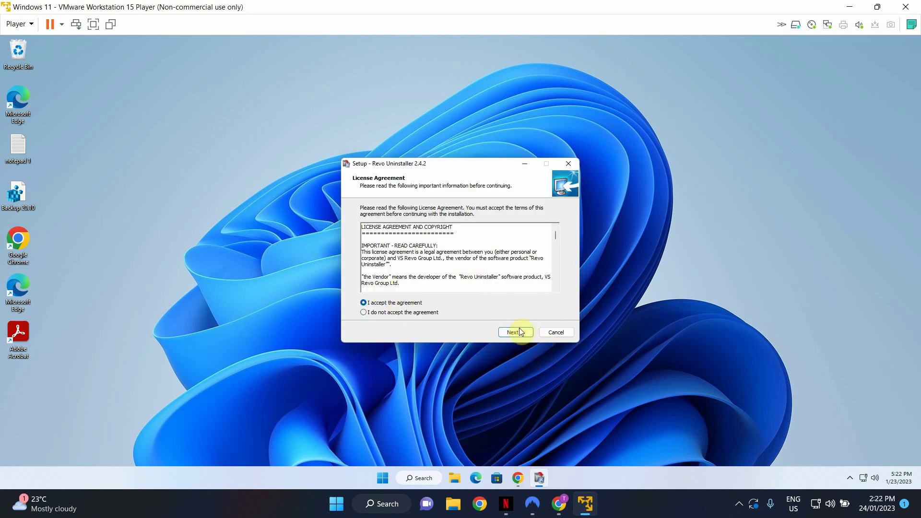
{"action": "left_click", "coordinate": [516, 332]}
{"action": "left_click", "coordinate": [519, 333]}
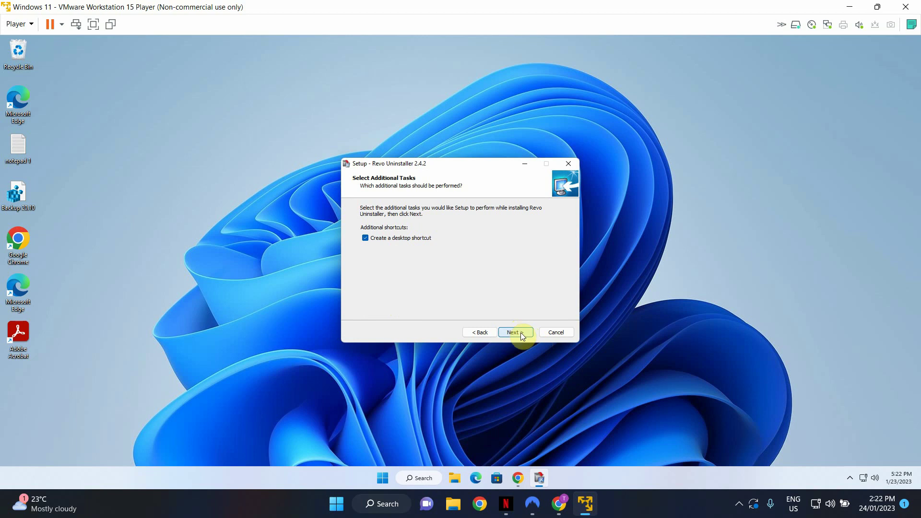
{"action": "left_click", "coordinate": [521, 335]}
{"action": "left_click", "coordinate": [521, 335]}
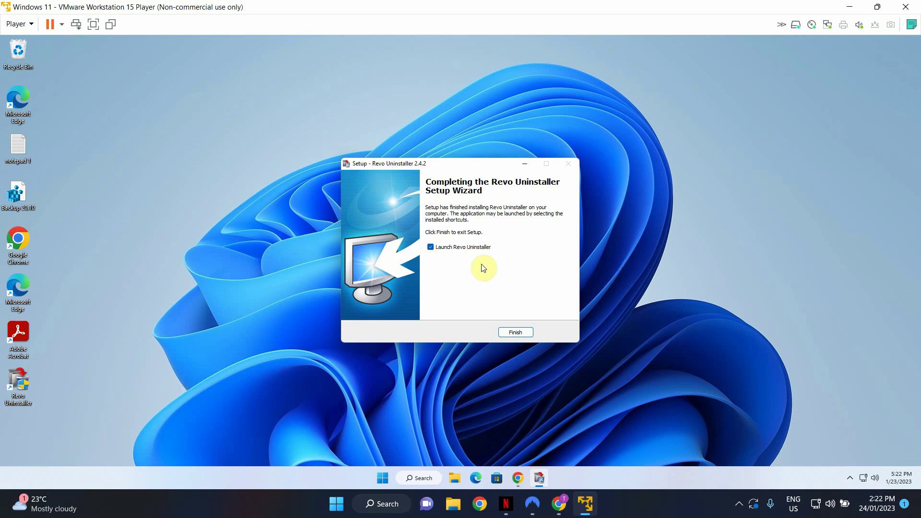
Close the completed Revo Uninstaller setup wizard with Finish.
{"action": "left_click", "coordinate": [523, 332]}
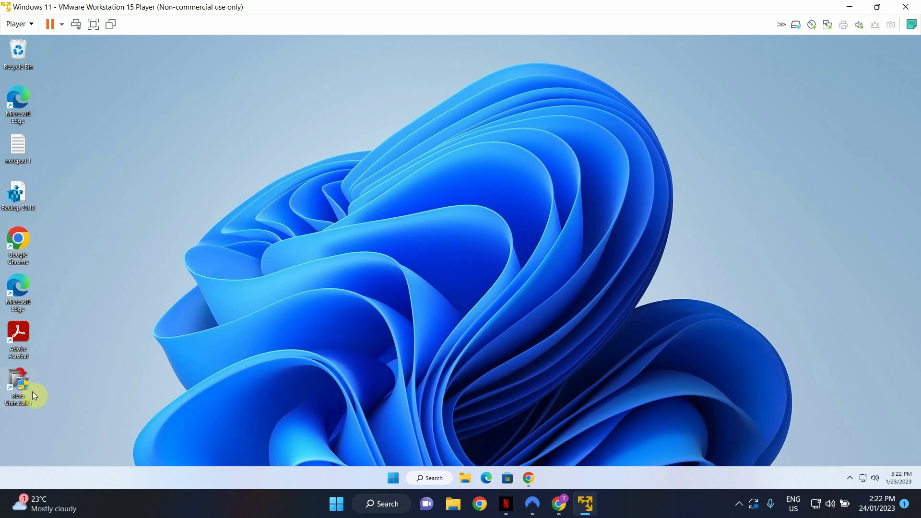
Start Revo Uninstaller from its desktop shortcut and approve the admin prompt.
{"action": "double_click", "coordinate": [25, 373]}
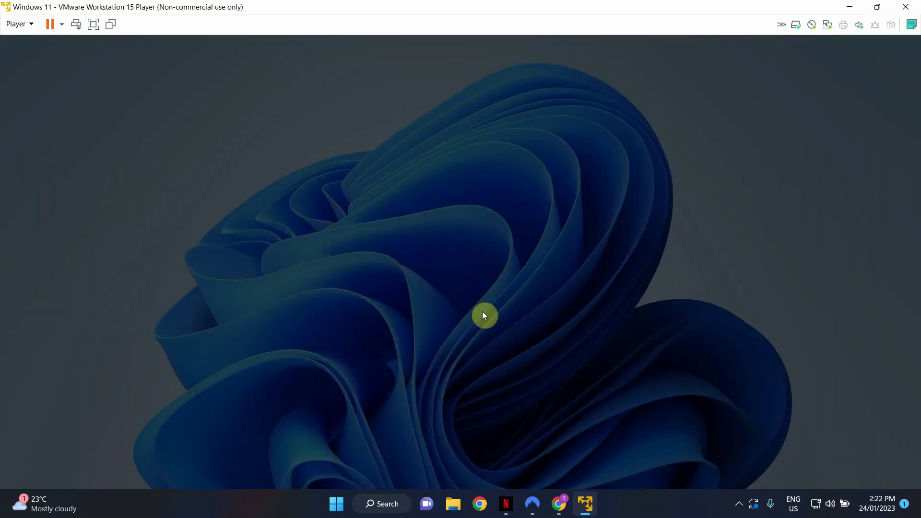
{"action": "left_click", "coordinate": [423, 333]}
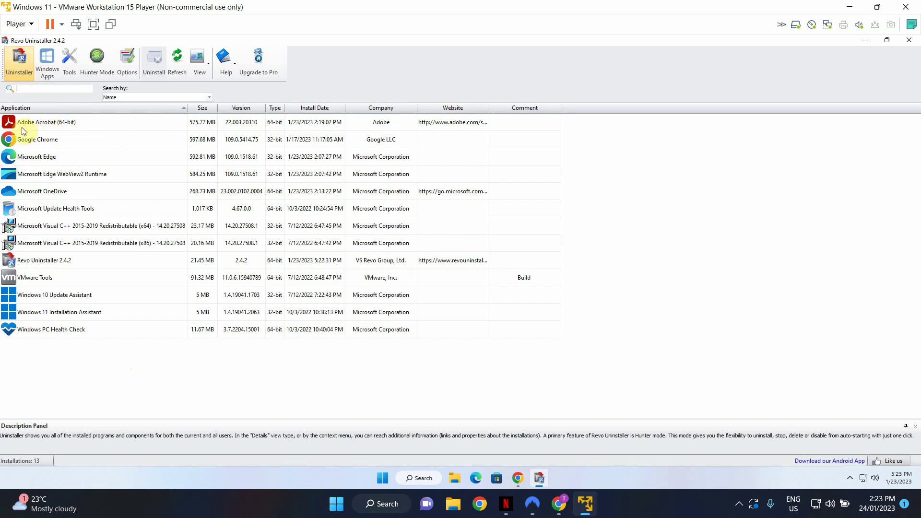
Uninstall Adobe Acrobat (64-bit) with the system restore point option turned off.
{"action": "left_click", "coordinate": [40, 124]}
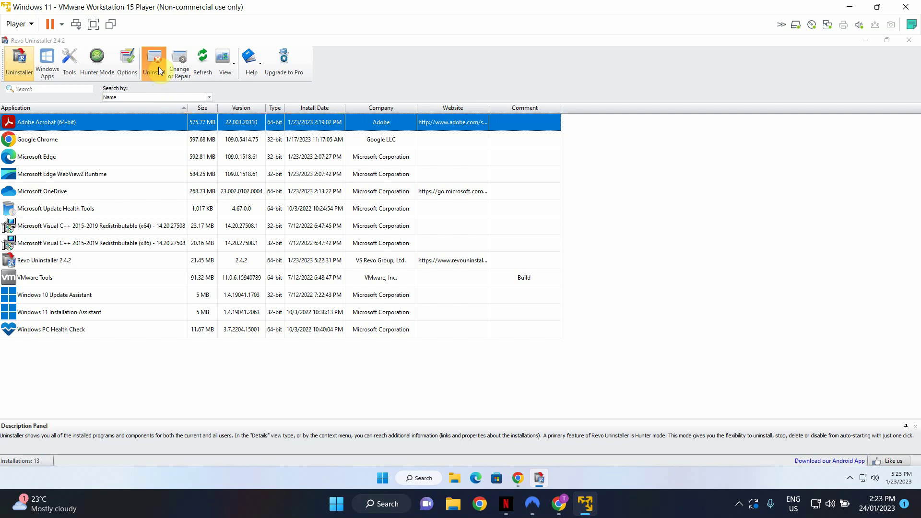
{"action": "left_click", "coordinate": [159, 68]}
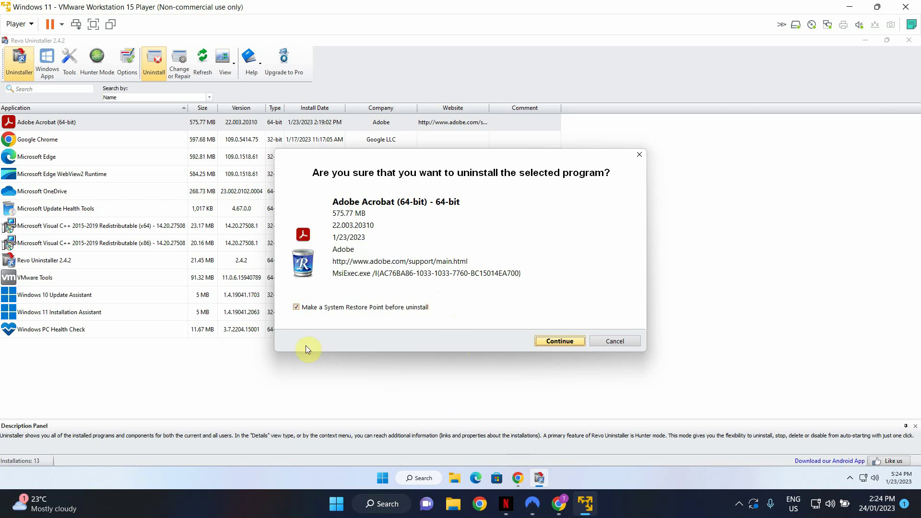
{"action": "left_click", "coordinate": [296, 307]}
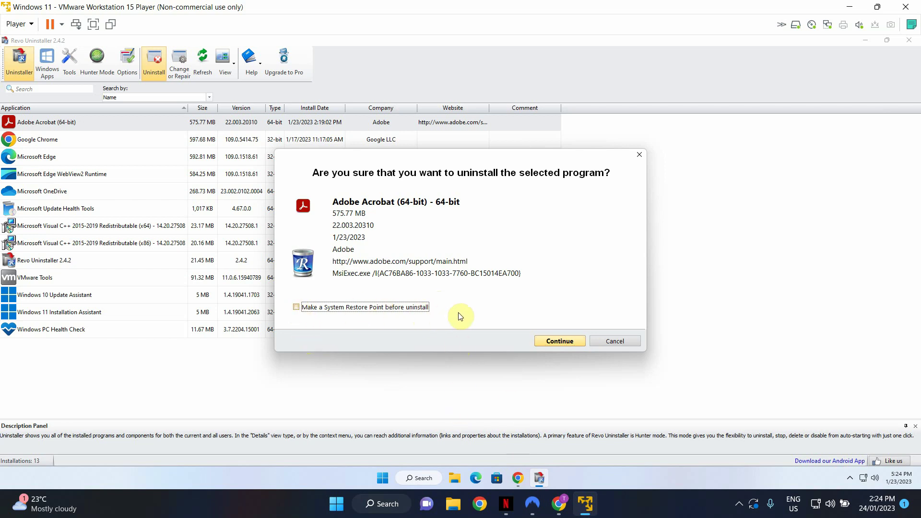
Choose Remove in Adobe Acrobat Setup and run the removal to completion.
{"action": "left_click", "coordinate": [571, 341]}
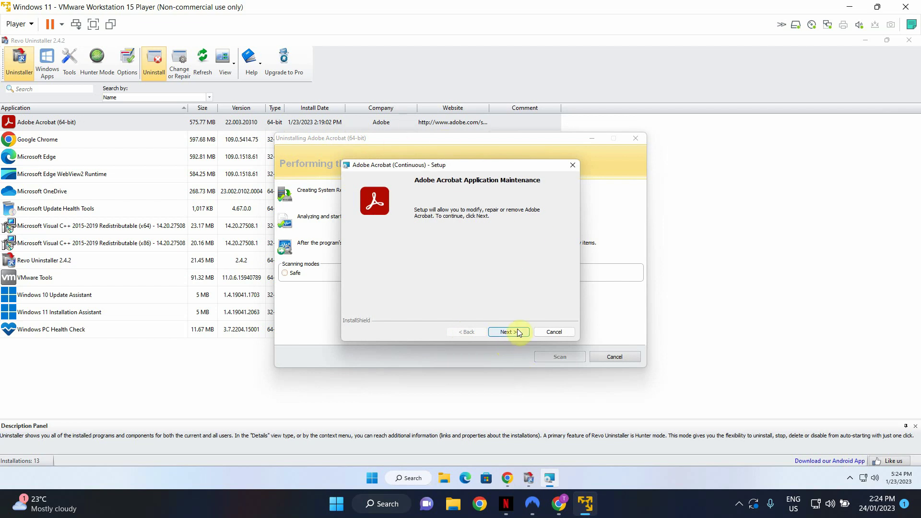
{"action": "left_click", "coordinate": [510, 334]}
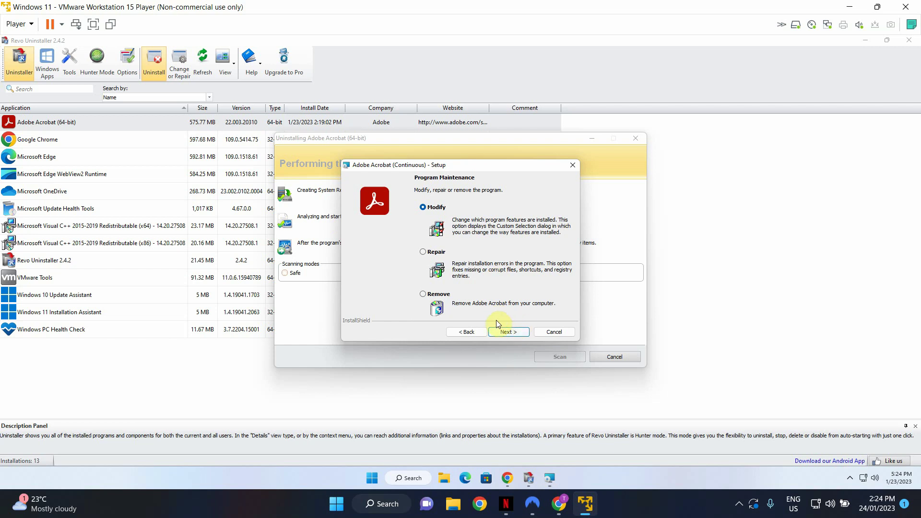
{"action": "left_click", "coordinate": [423, 294]}
{"action": "left_click", "coordinate": [505, 334]}
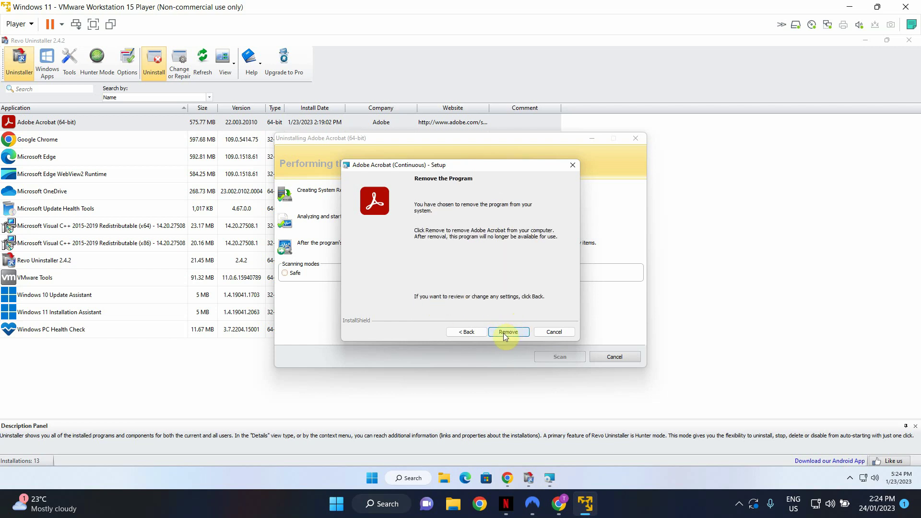
{"action": "left_click", "coordinate": [506, 332]}
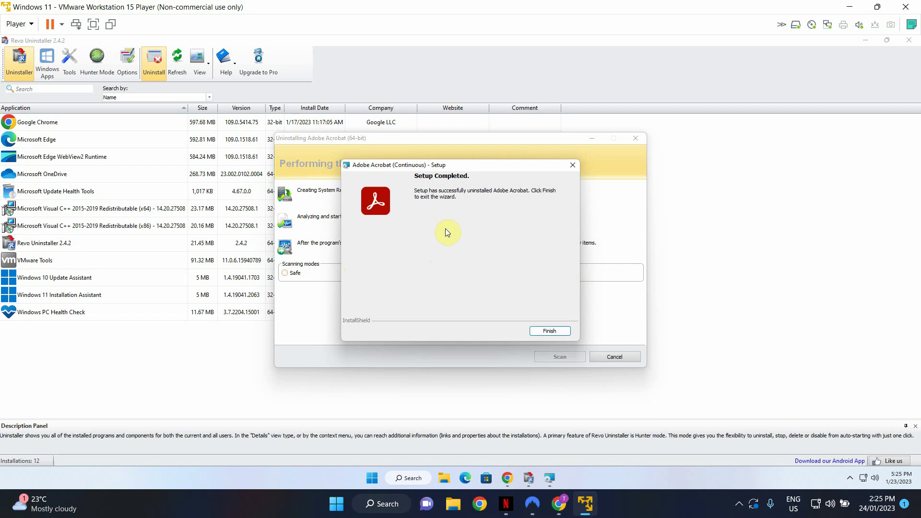
Finish Acrobat setup, let the survey open in Microsoft Edge, and close that Edge window.
{"action": "left_click", "coordinate": [549, 332]}
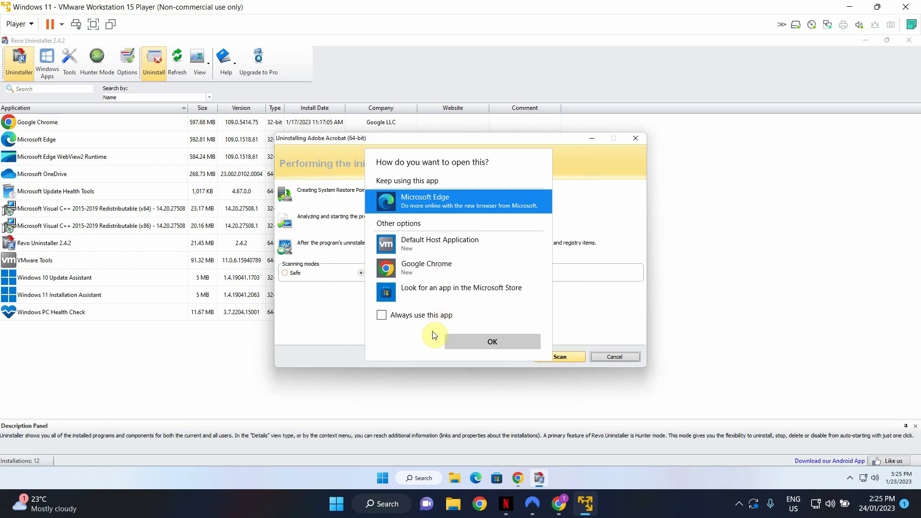
{"action": "left_click", "coordinate": [482, 342]}
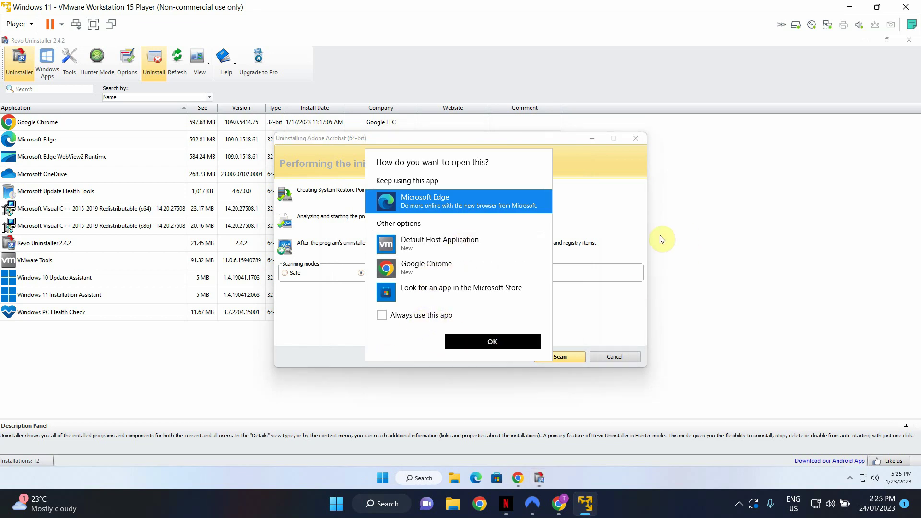
{"action": "left_click", "coordinate": [910, 43]}
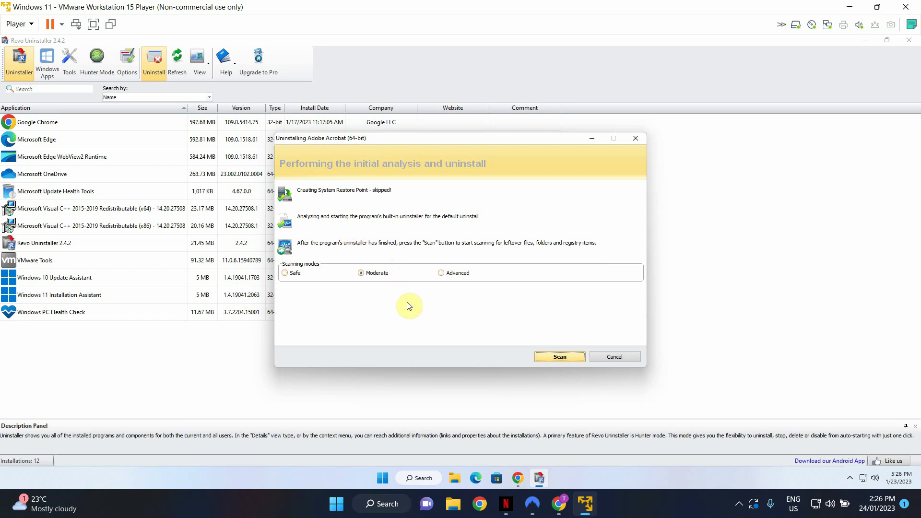
Scan for Adobe Acrobat leftovers using the Advanced scanning mode.
{"action": "left_click", "coordinate": [441, 274]}
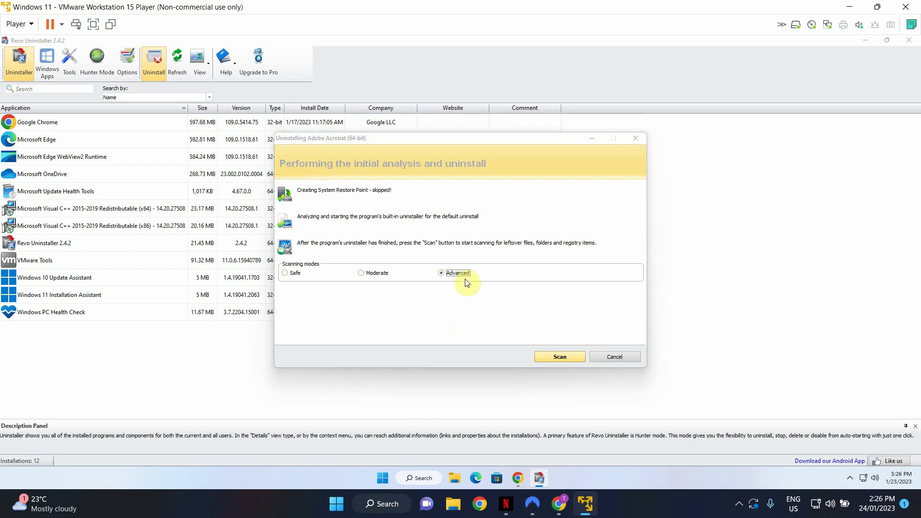
{"action": "left_click", "coordinate": [545, 360]}
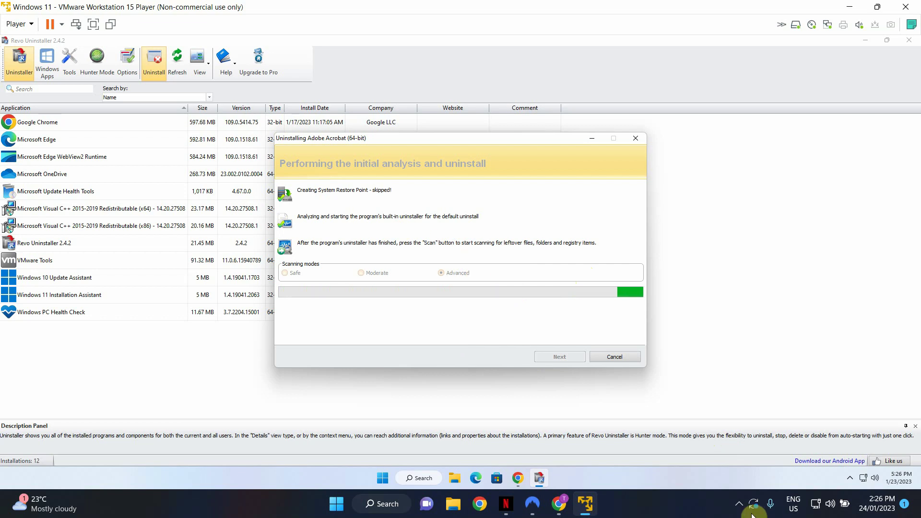
{"action": "left_click", "coordinate": [738, 504]}
{"action": "right_click", "coordinate": [757, 449]}
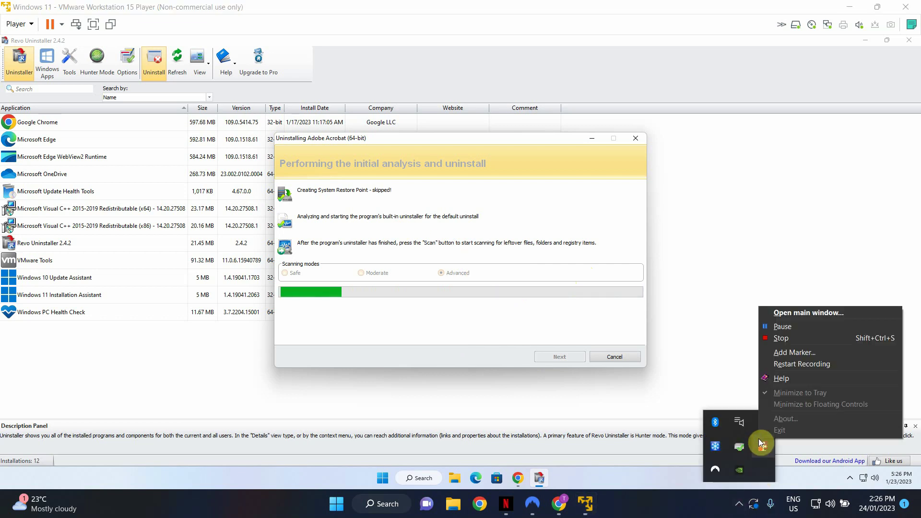
Select all leftover Acrobat registry keys and values and delete them, confirming with Yes.
{"action": "left_click", "coordinate": [802, 327]}
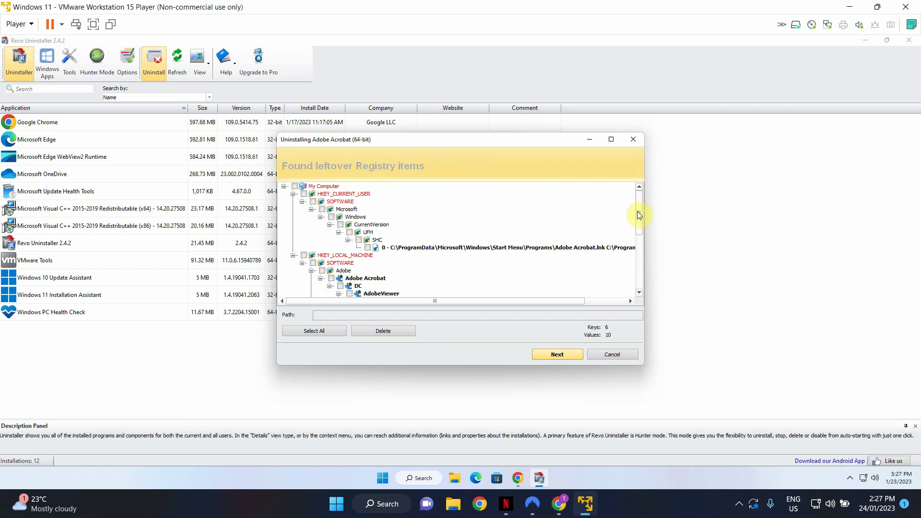
{"action": "scroll", "coordinate": [638, 214], "scroll_direction": "down", "scroll_amount": 5}
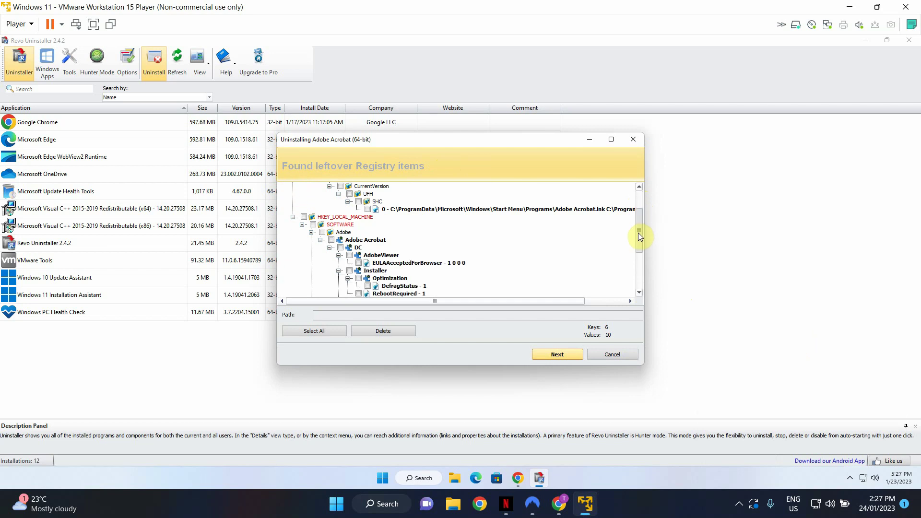
{"action": "scroll", "coordinate": [632, 261], "scroll_direction": "down", "scroll_amount": 2}
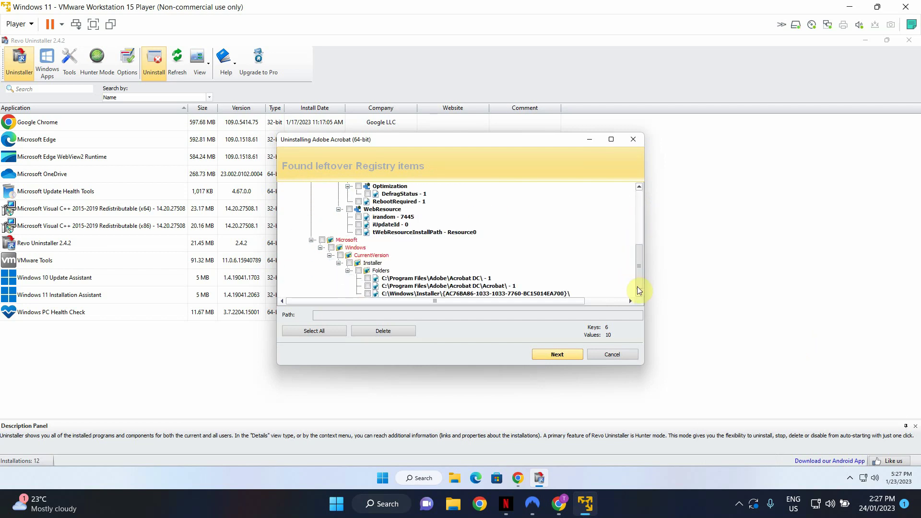
{"action": "scroll", "coordinate": [634, 262], "scroll_direction": "up", "scroll_amount": 10}
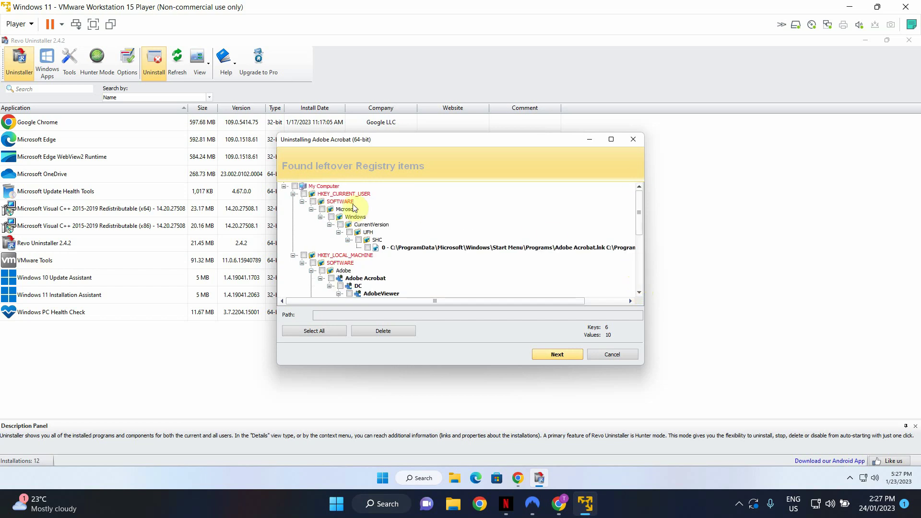
{"action": "left_click", "coordinate": [321, 330]}
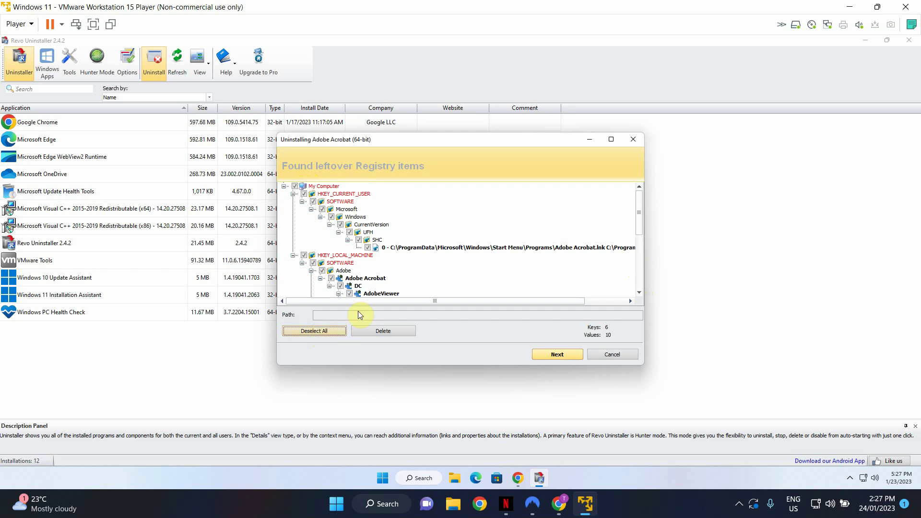
{"action": "left_click", "coordinate": [389, 332]}
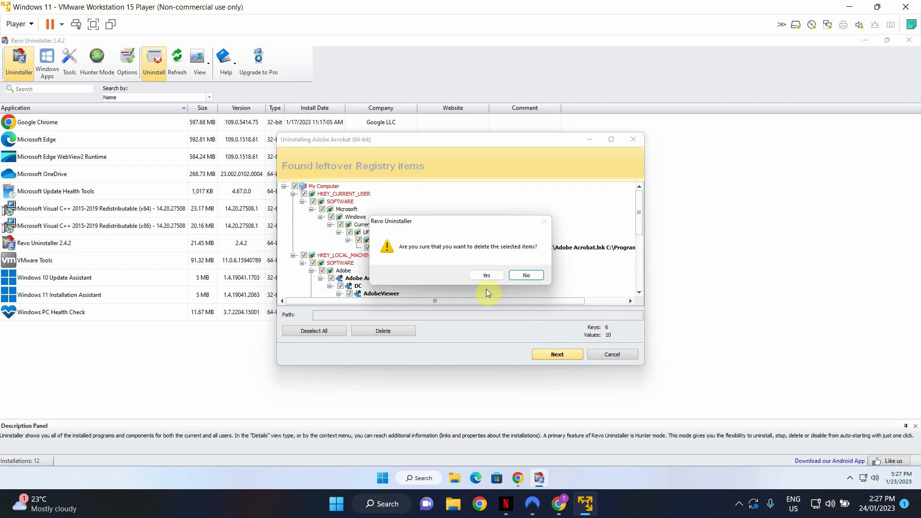
{"action": "left_click", "coordinate": [485, 276]}
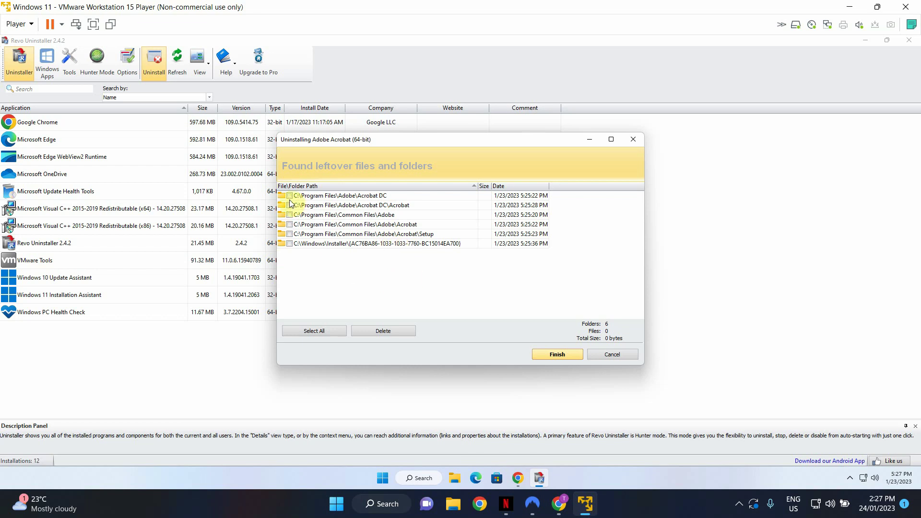
Select all six leftover Adobe Acrobat folders and confirm deleting them.
{"action": "left_click", "coordinate": [312, 331]}
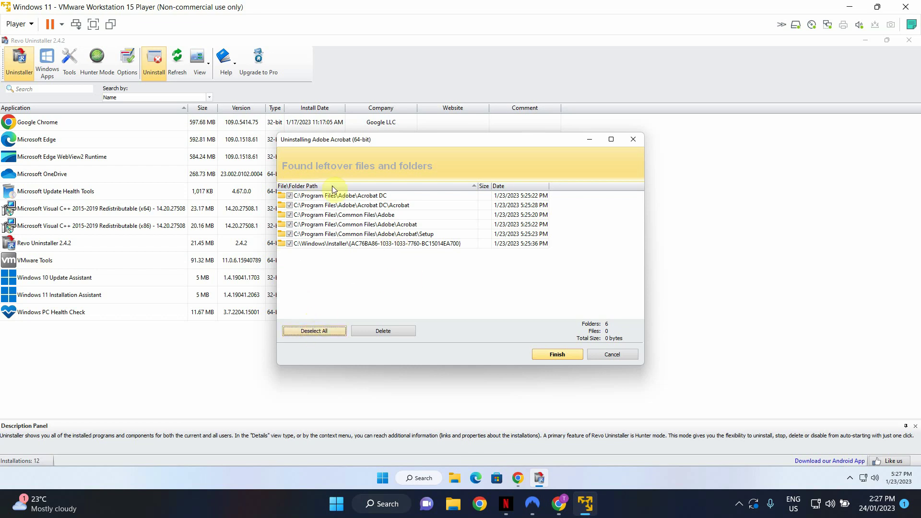
{"action": "left_click", "coordinate": [389, 333]}
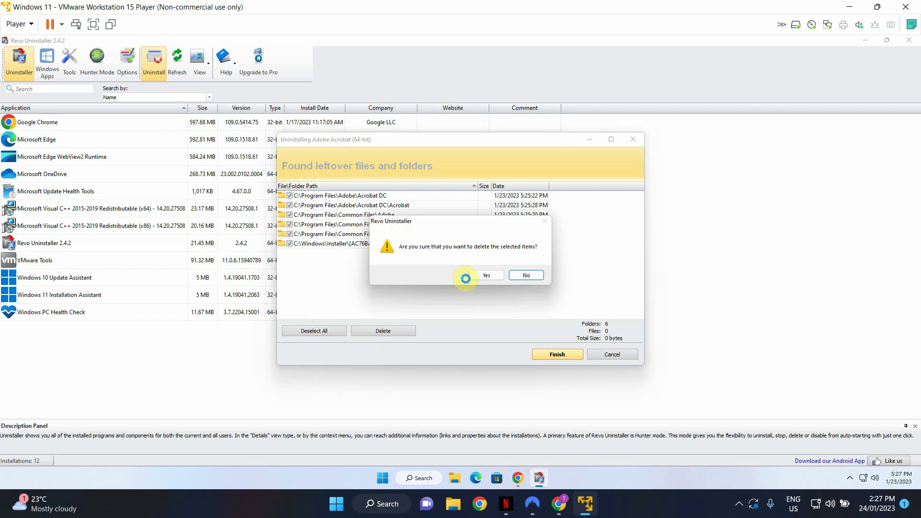
{"action": "left_click", "coordinate": [487, 275]}
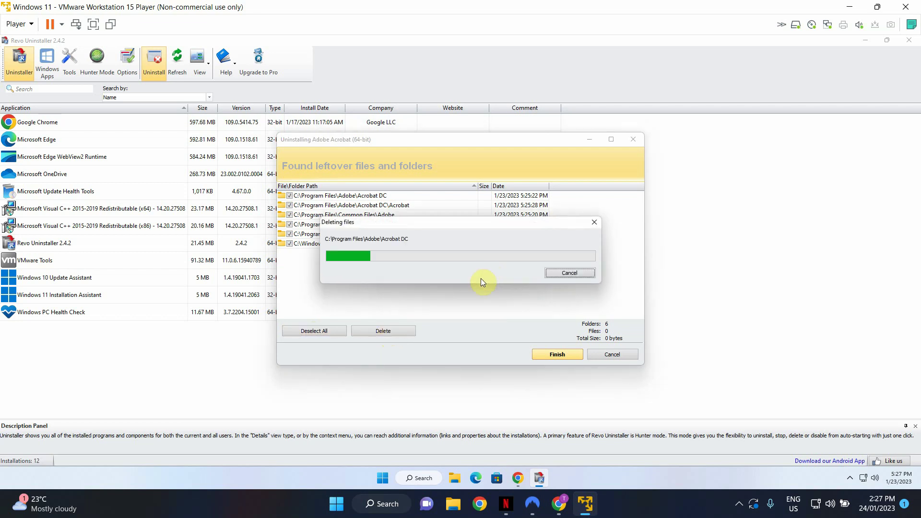